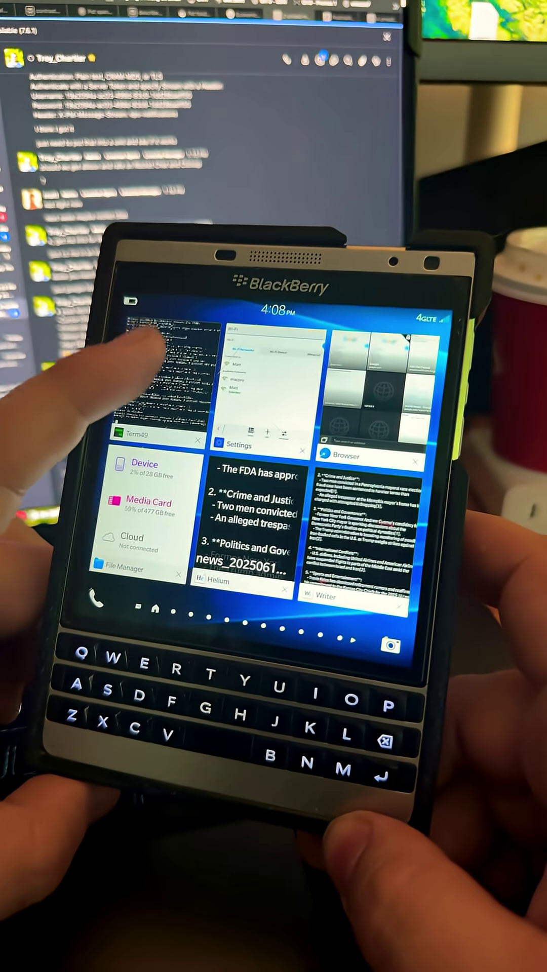
# Step: Bring the Term49 terminal to full screen from the app switcher
pyautogui.click(171, 357)
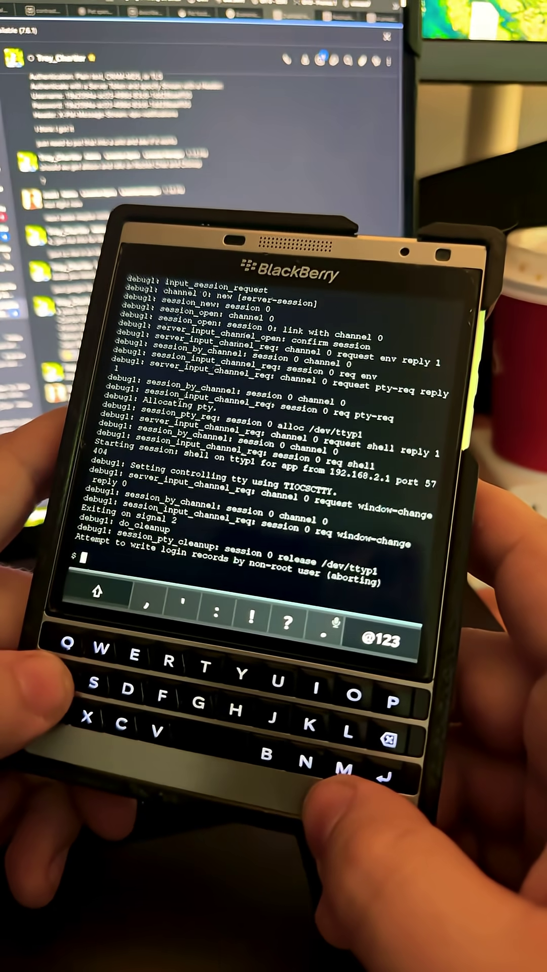
pyautogui.write('ai')
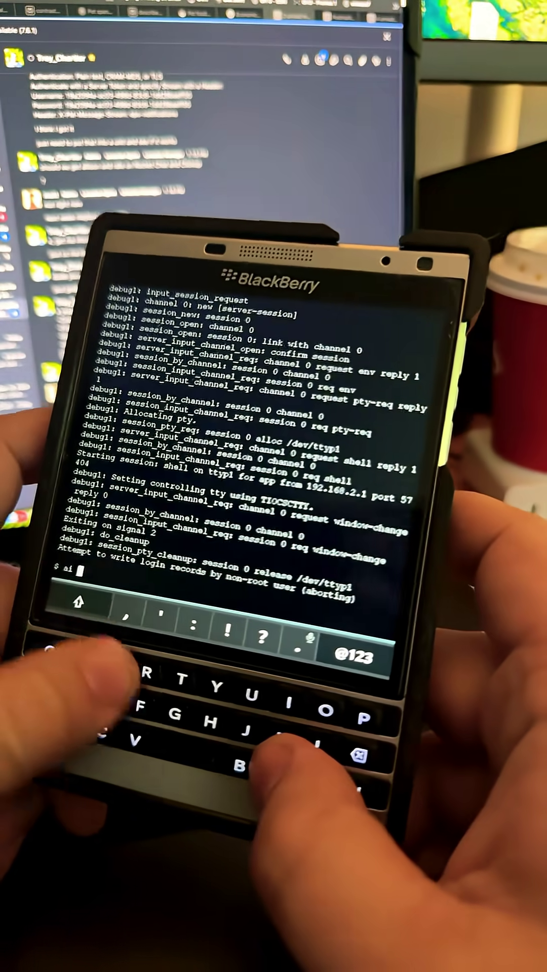
pyautogui.write(' news')
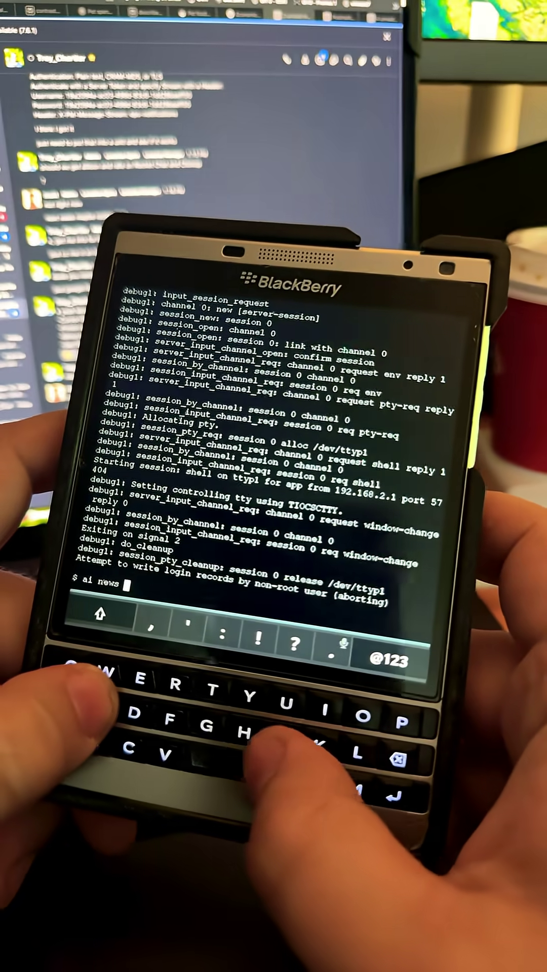
pyautogui.write(' what')
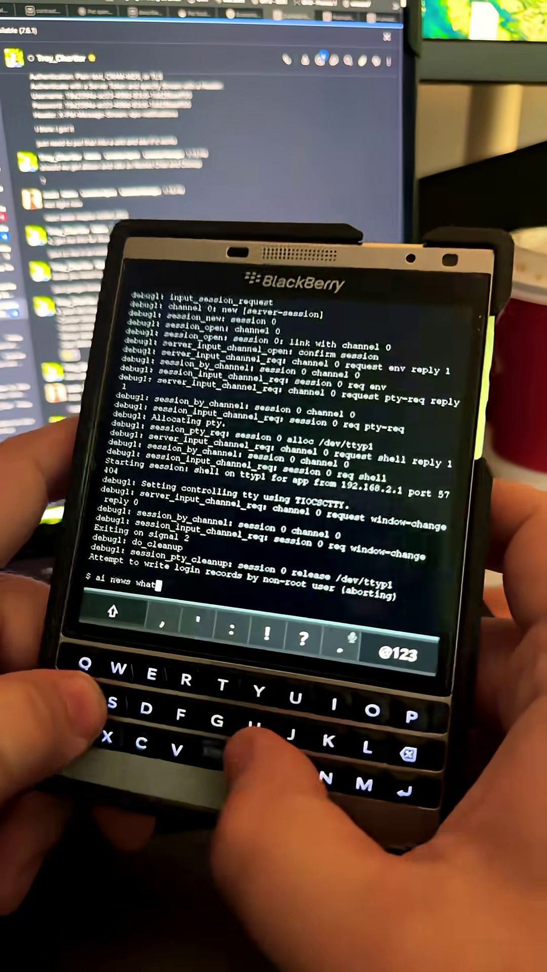
pyautogui.write(' happen ')
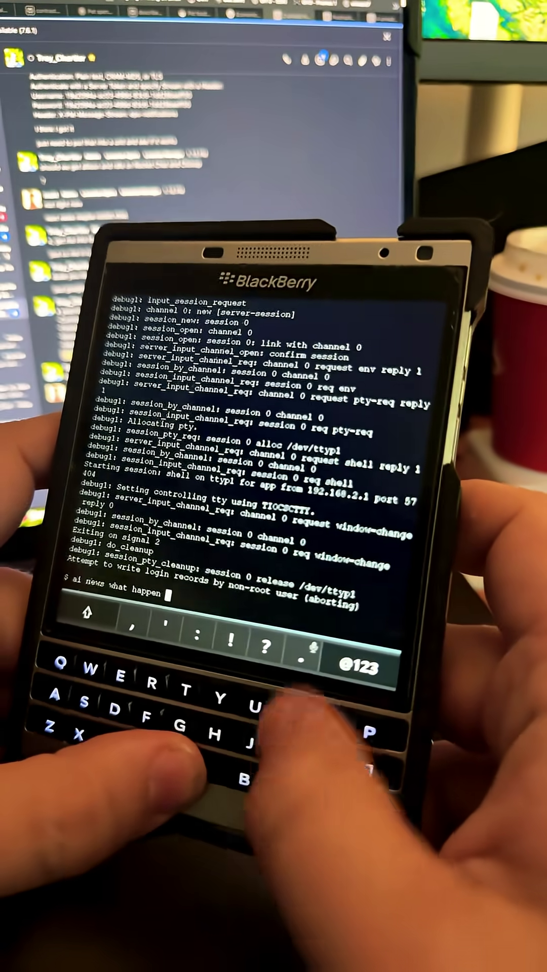
pyautogui.write('in Black')
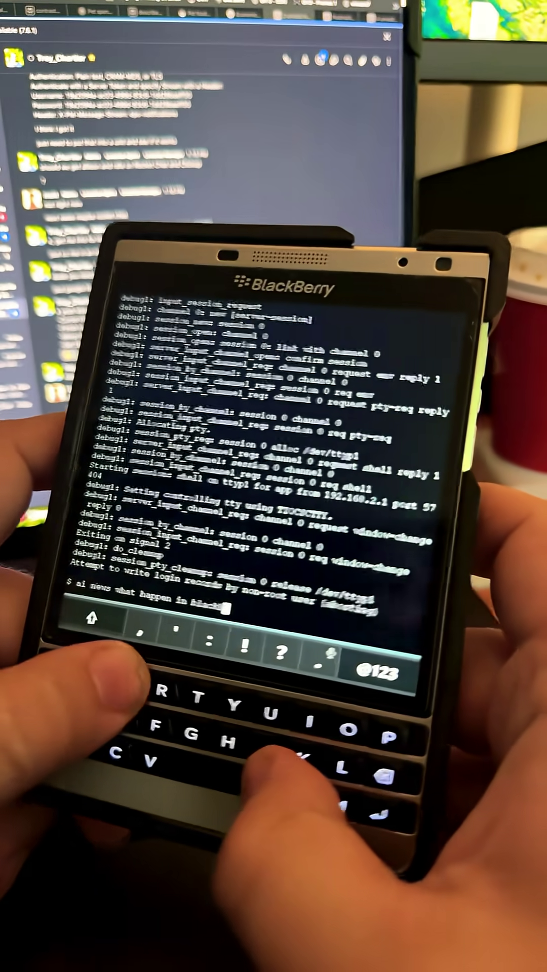
pyautogui.write('berry t')
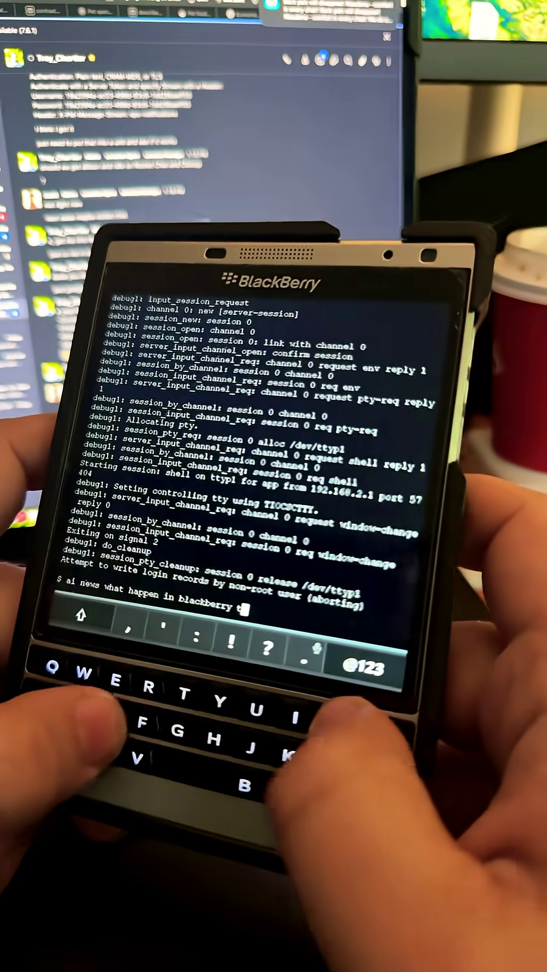
pyautogui.write('oday')
# Step: Run the query 'ai news what happen in blackberry today' at the shell prompt
pyautogui.press('Return')
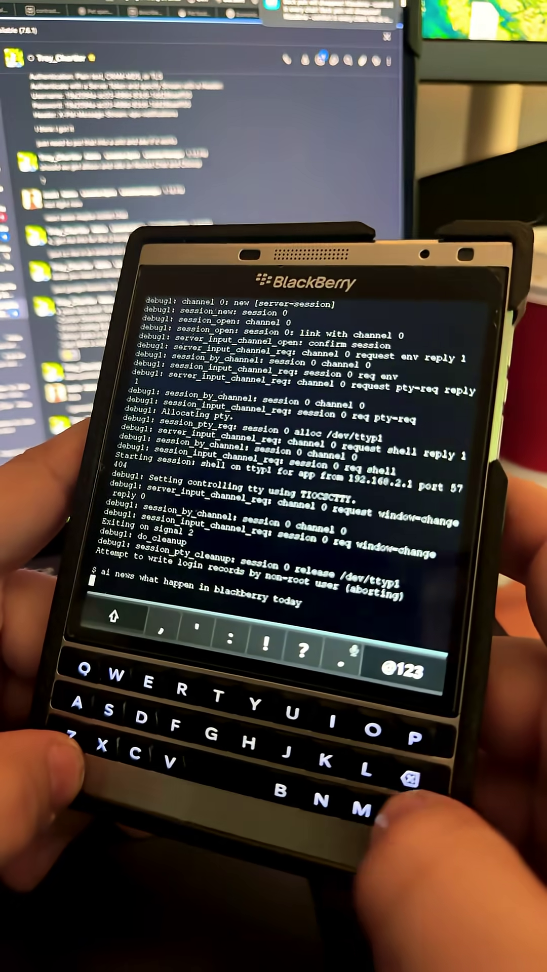